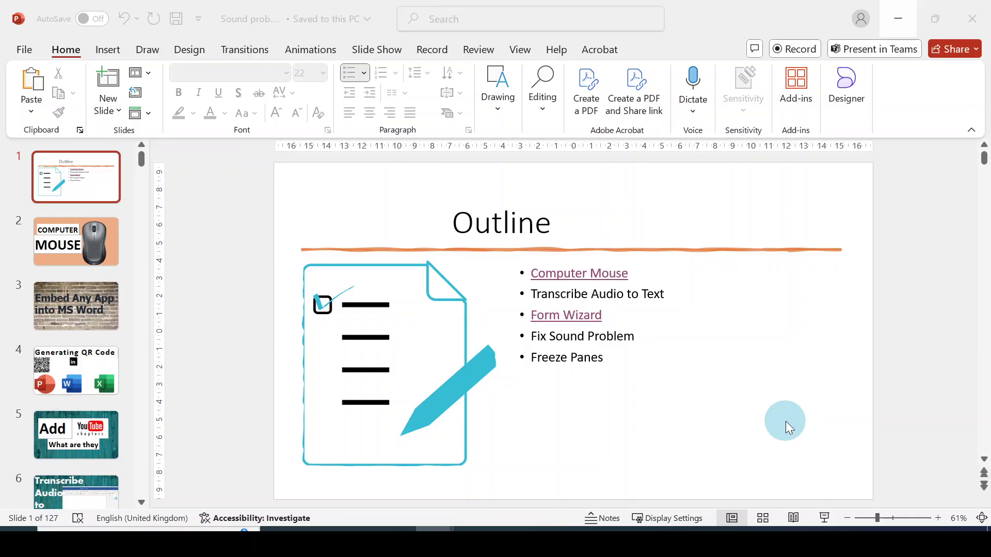
# Test the existing Computer Mouse and Form Wizard links, returning to the Outline slide after each
pyautogui.scroll(-3, 130, 268)
pyautogui.scroll(-12, 129, 276)
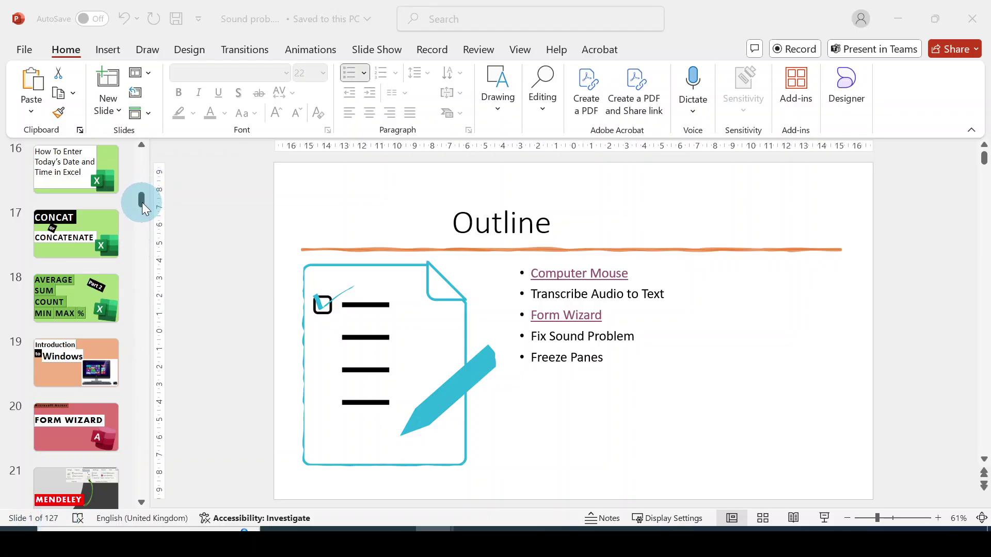
pyautogui.click(141, 159)
pyautogui.moveTo(143, 184); pyautogui.dragTo(145, 144)
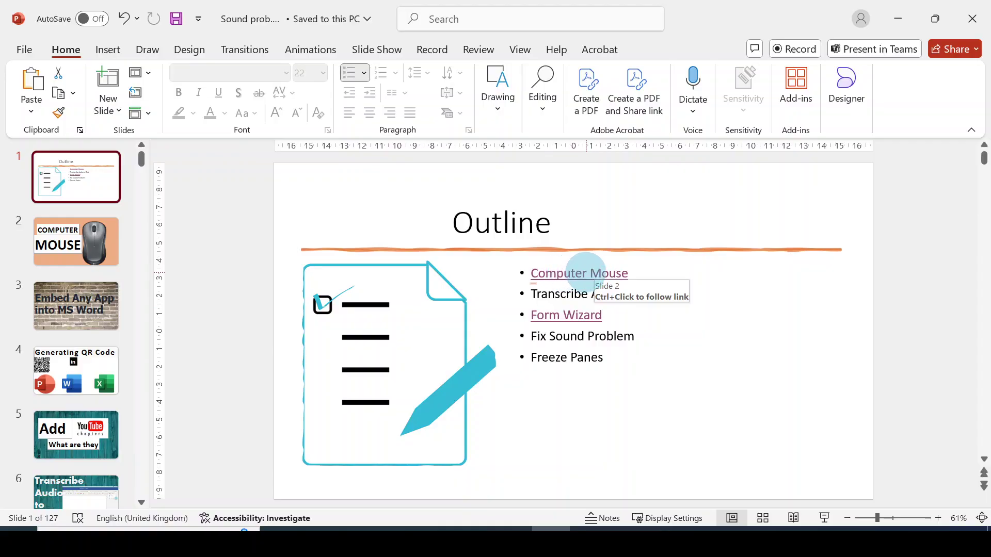
pyautogui.keyDown('ctrl'); pyautogui.click(587, 279); pyautogui.keyUp('ctrl')
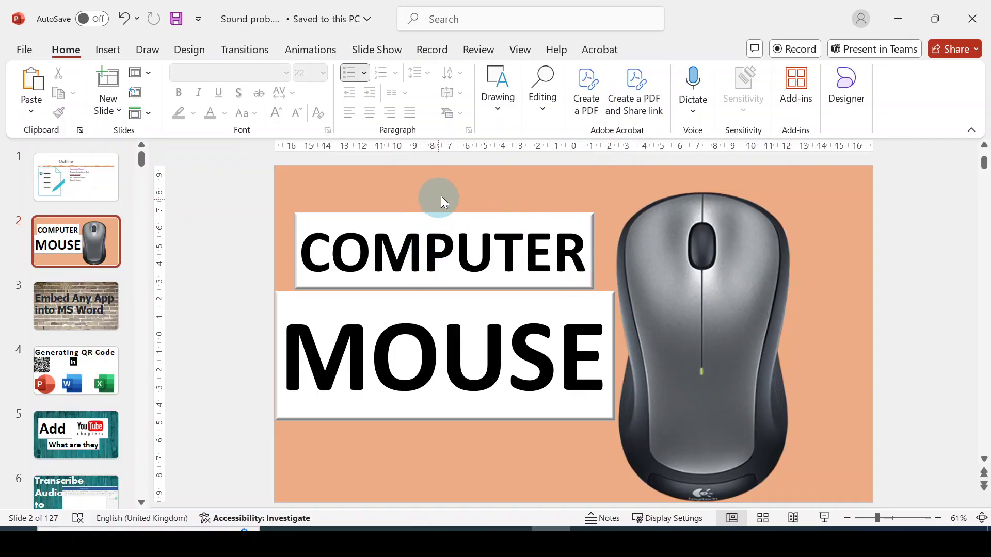
pyautogui.click(105, 188)
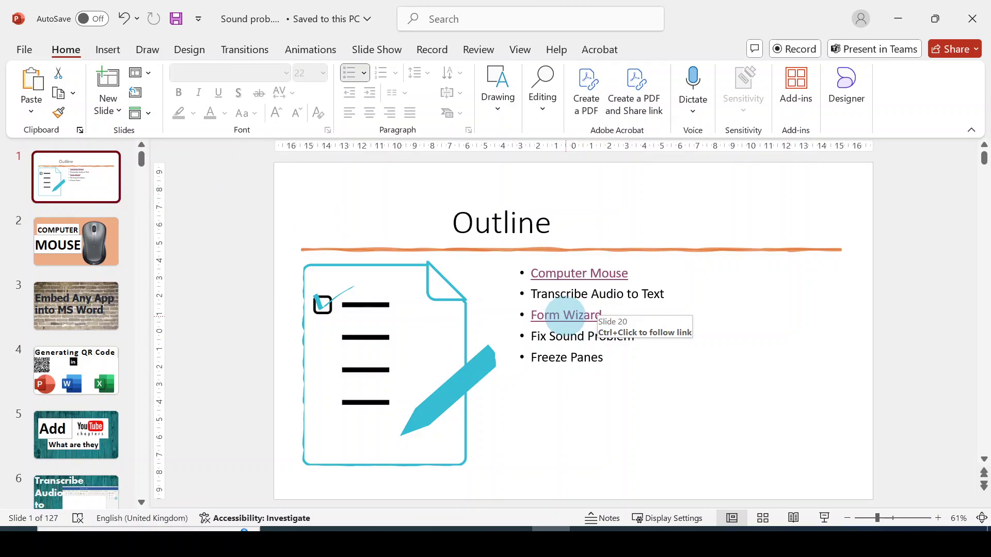
pyautogui.keyDown('ctrl'); pyautogui.click(567, 323); pyautogui.keyUp('ctrl')
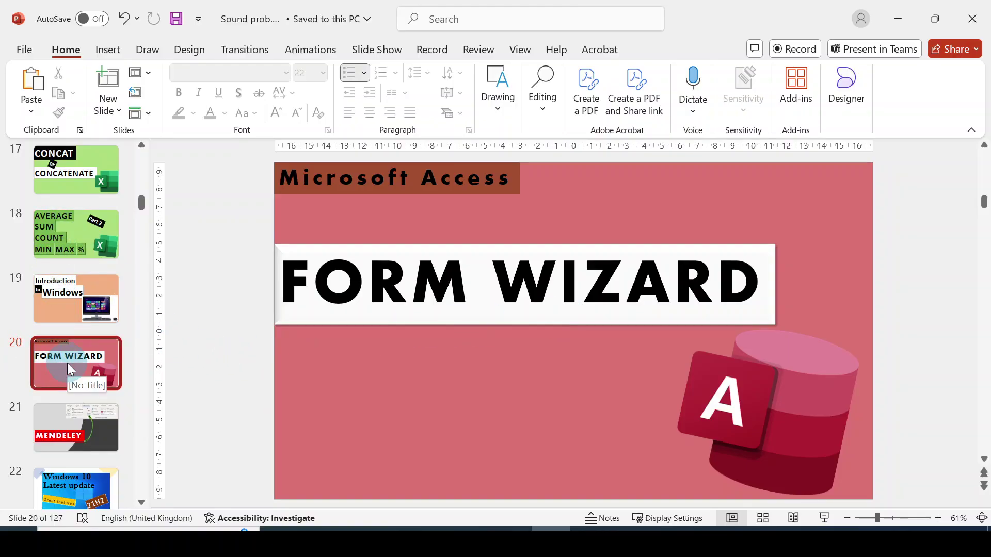
pyautogui.moveTo(138, 203); pyautogui.dragTo(122, 155)
pyautogui.click(96, 184)
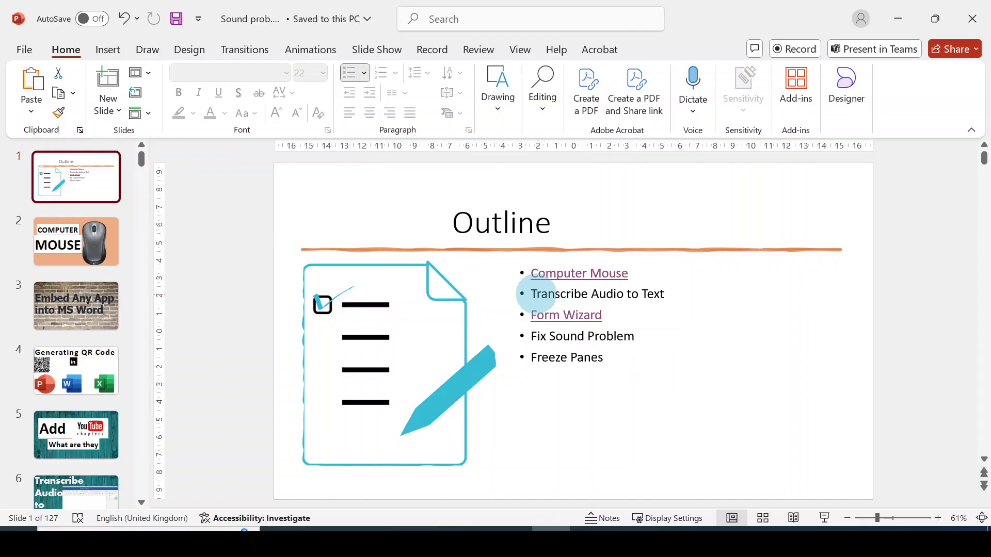
# Hyperlink the 'Transcribe Audio to Text' line to 6. Slide 6 via Place in This Document
pyautogui.click(664, 294)
pyautogui.moveTo(664, 294); pyautogui.dragTo(564, 290)
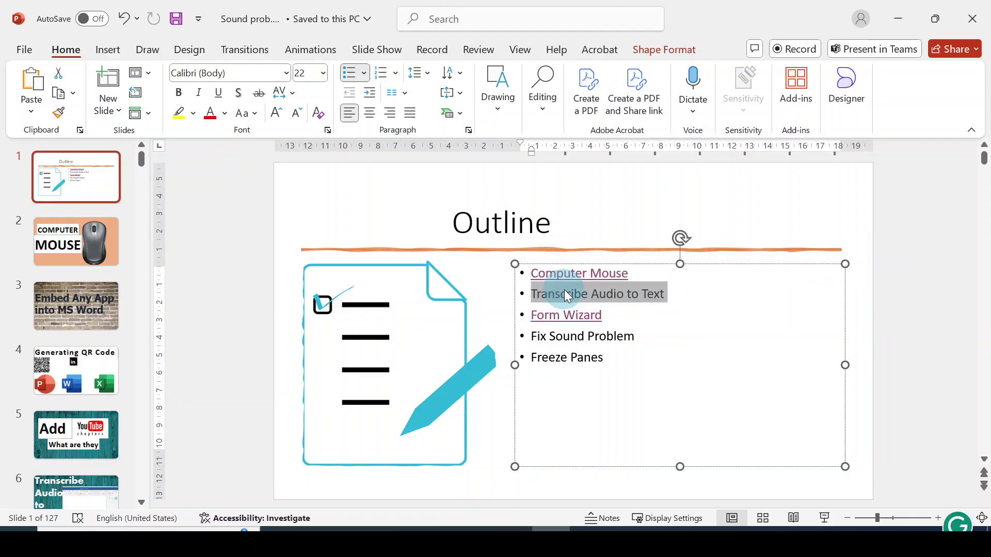
pyautogui.rightClick(565, 291)
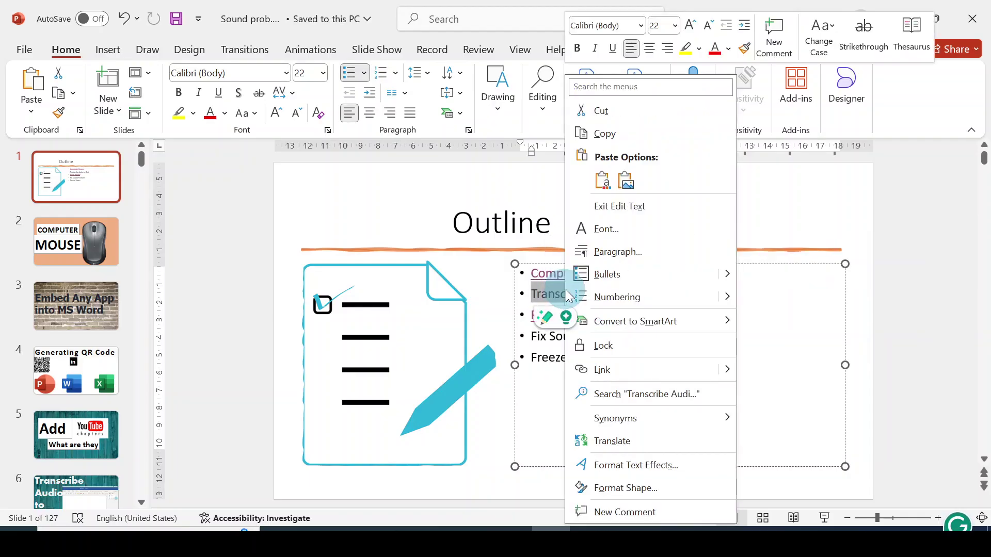
pyautogui.click(600, 370)
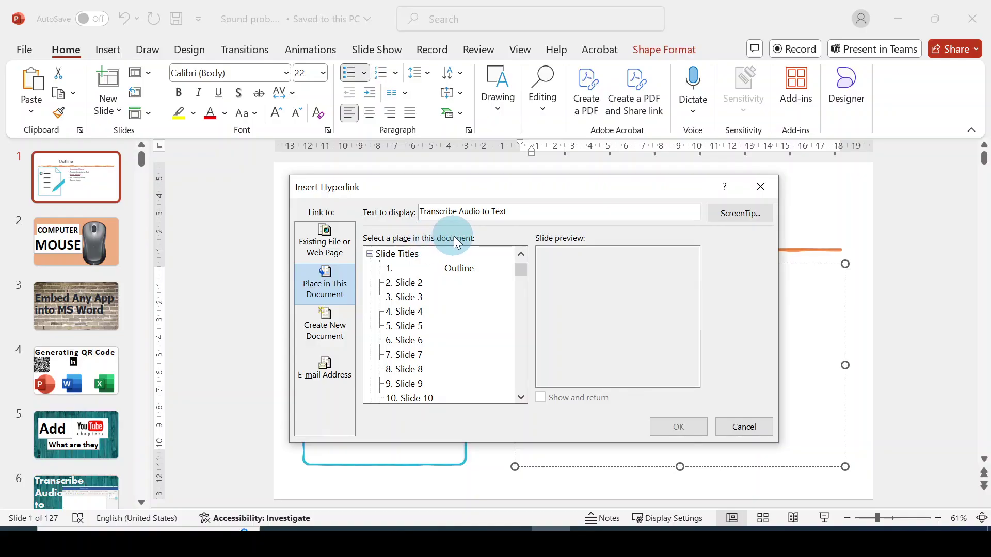
pyautogui.scroll(-4, 475, 309)
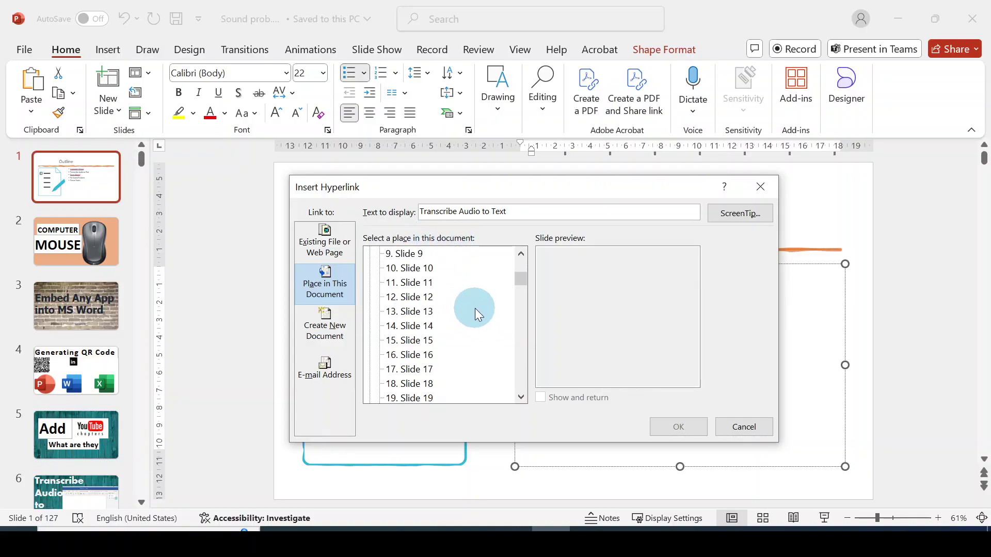
pyautogui.scroll(1, 475, 308)
pyautogui.scroll(2, 475, 308)
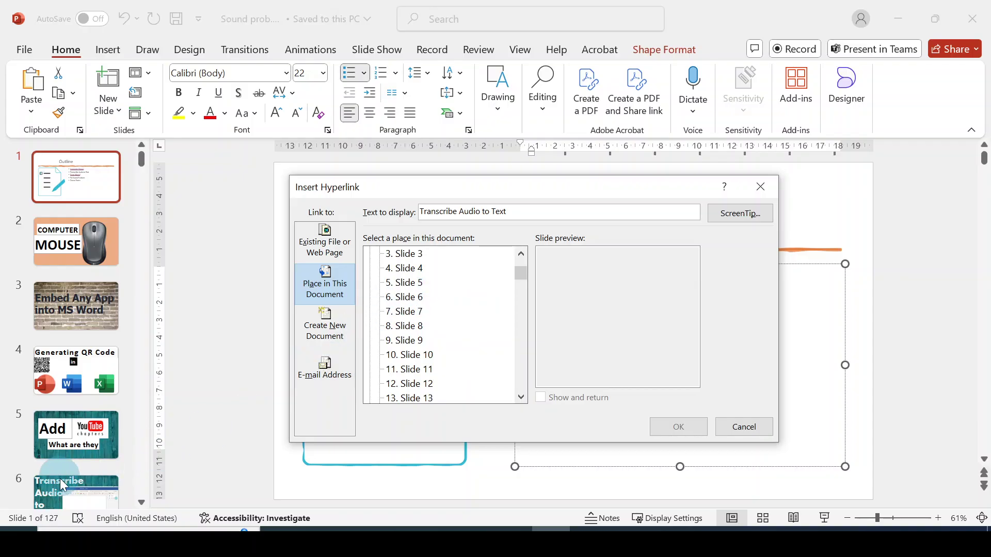
pyautogui.click(414, 297)
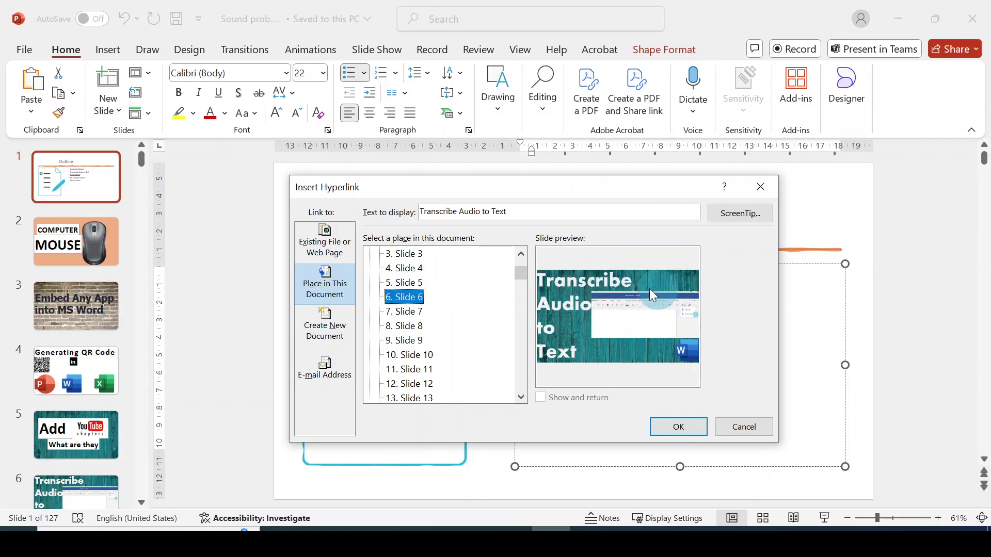
pyautogui.click(690, 431)
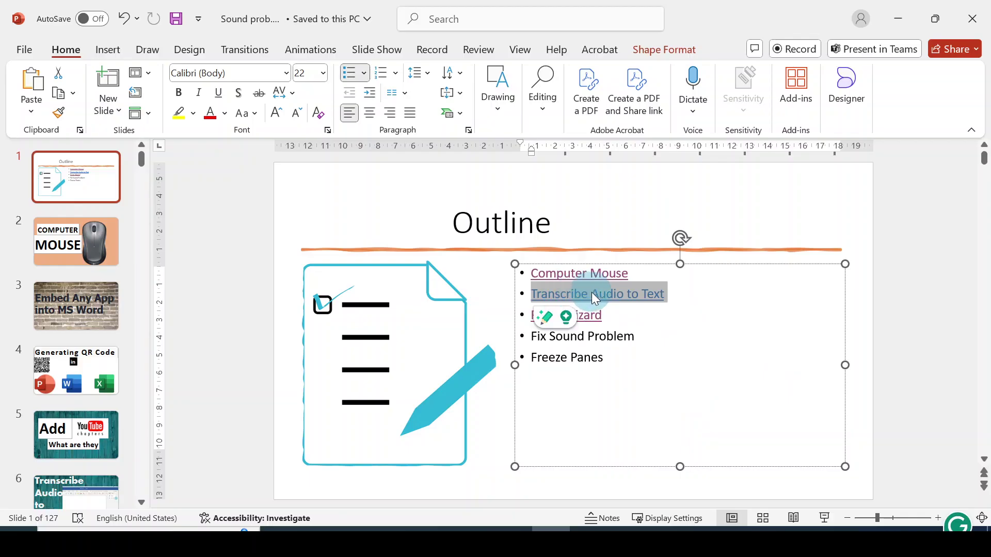
pyautogui.click(691, 293)
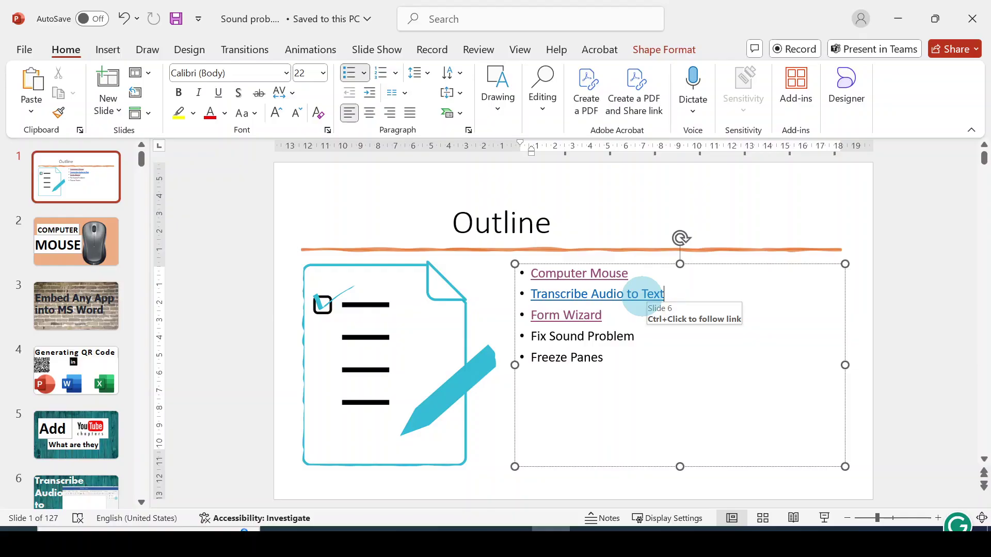
pyautogui.keyDown('ctrl'); pyautogui.click(642, 294); pyautogui.keyUp('ctrl')
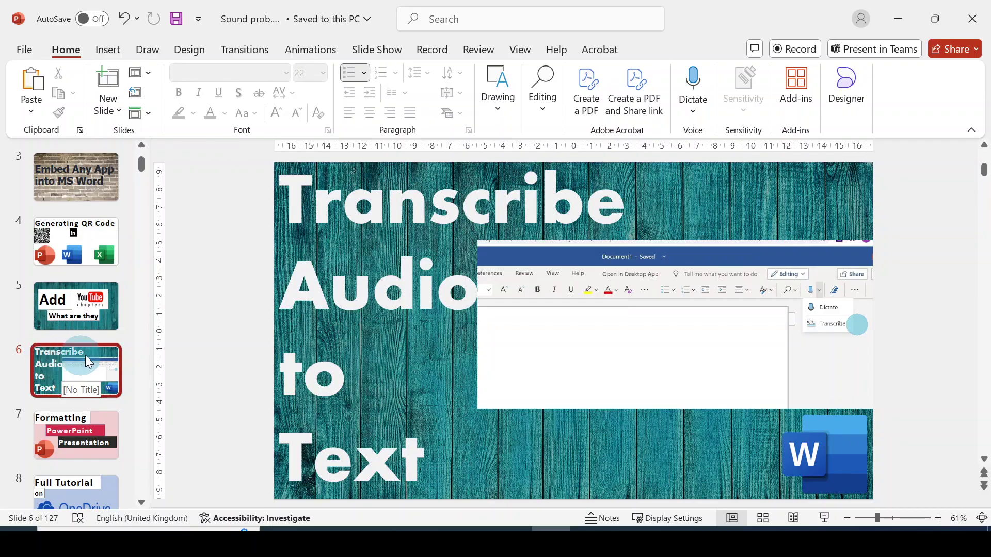
pyautogui.click(109, 287)
pyautogui.scroll(3, 110, 286)
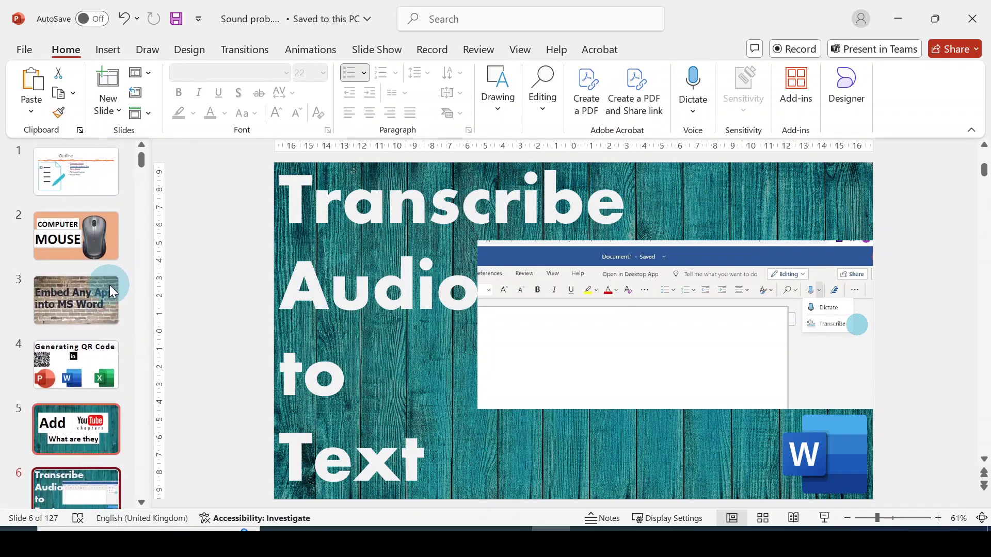
pyautogui.click(87, 189)
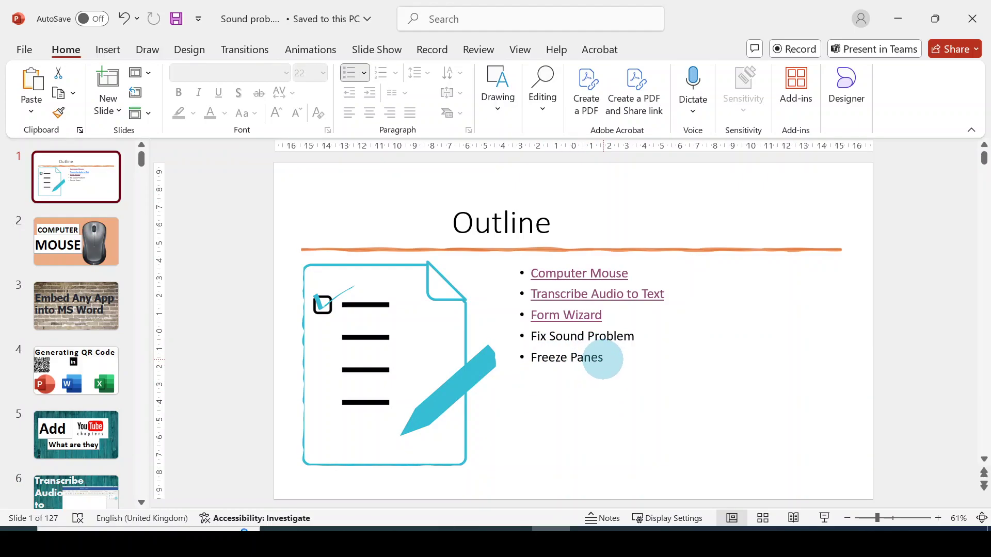
# Select the Freeze Panes bullet text and start a new hyperlink for it
pyautogui.moveTo(603, 359); pyautogui.dragTo(530, 357)
pyautogui.click(121, 391)
pyautogui.scroll(-3, 120, 391)
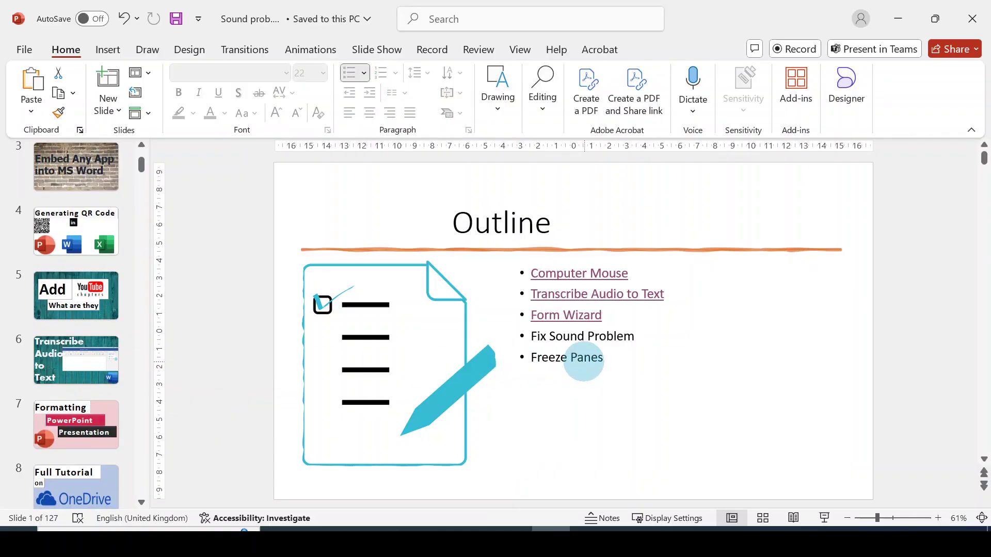
pyautogui.scroll(2, 108, 403)
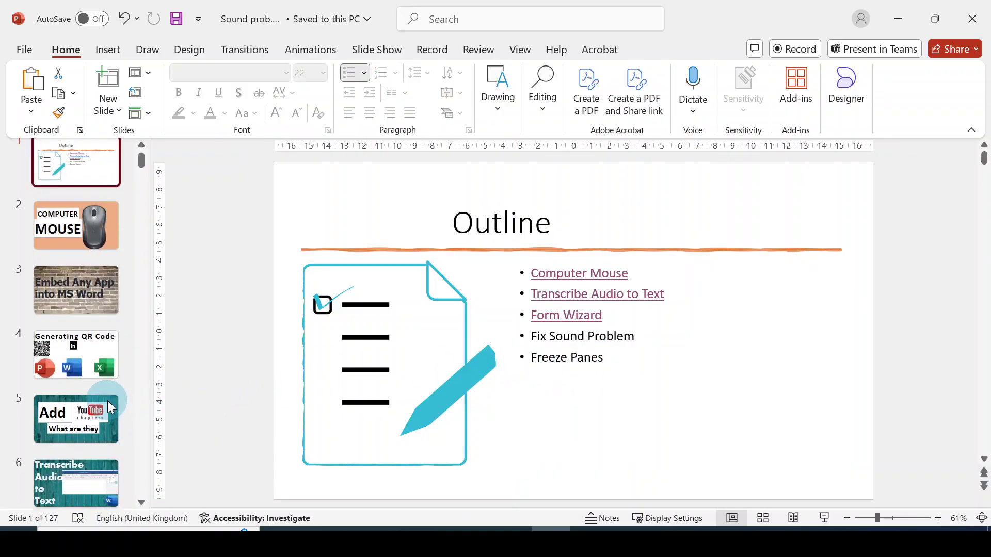
pyautogui.scroll(1, 107, 401)
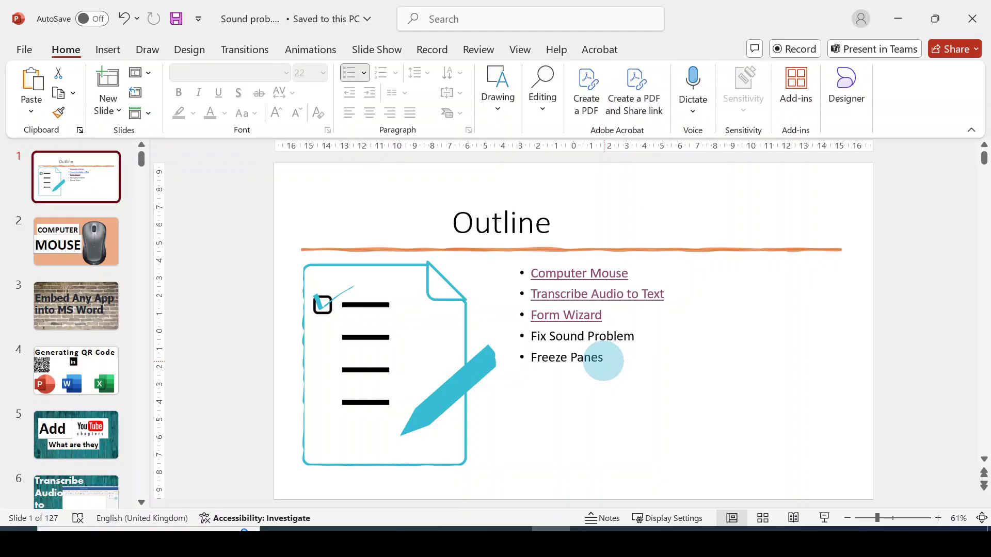
pyautogui.click(599, 358)
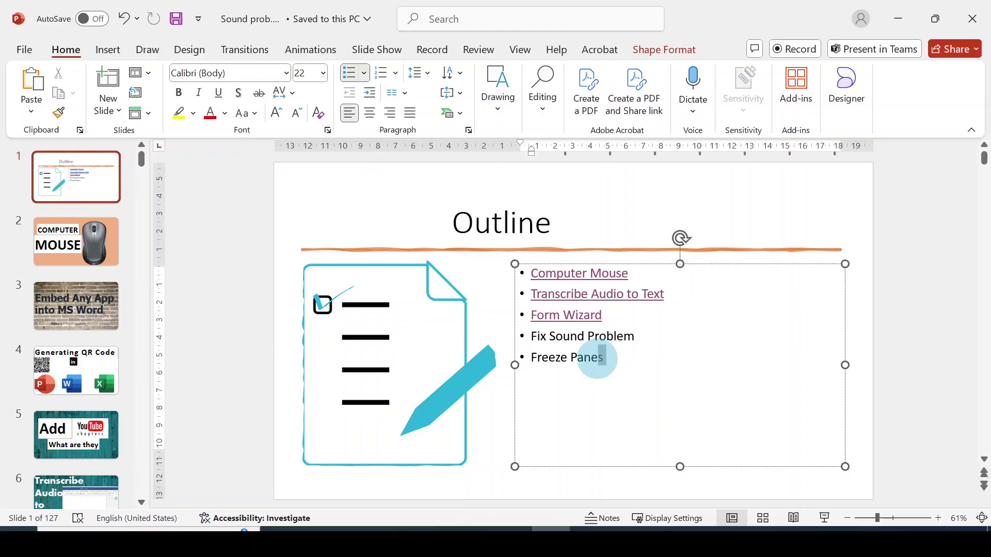
pyautogui.moveTo(601, 357); pyautogui.dragTo(530, 358)
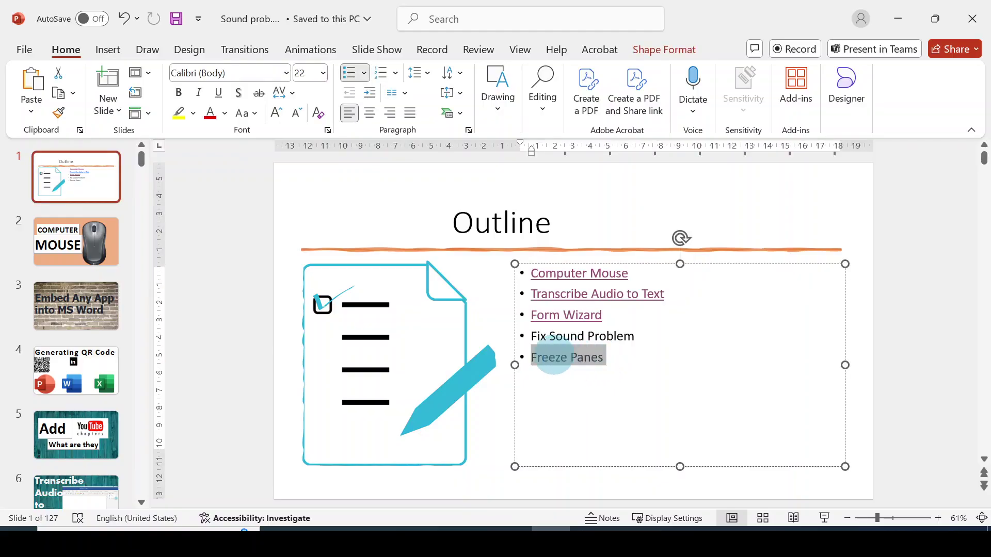
pyautogui.rightClick(548, 355)
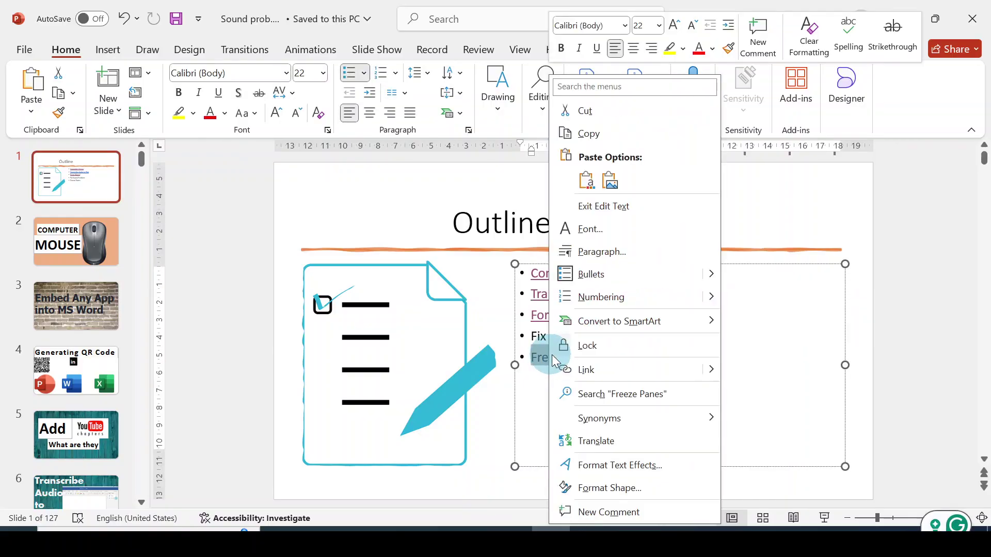
pyautogui.click(587, 368)
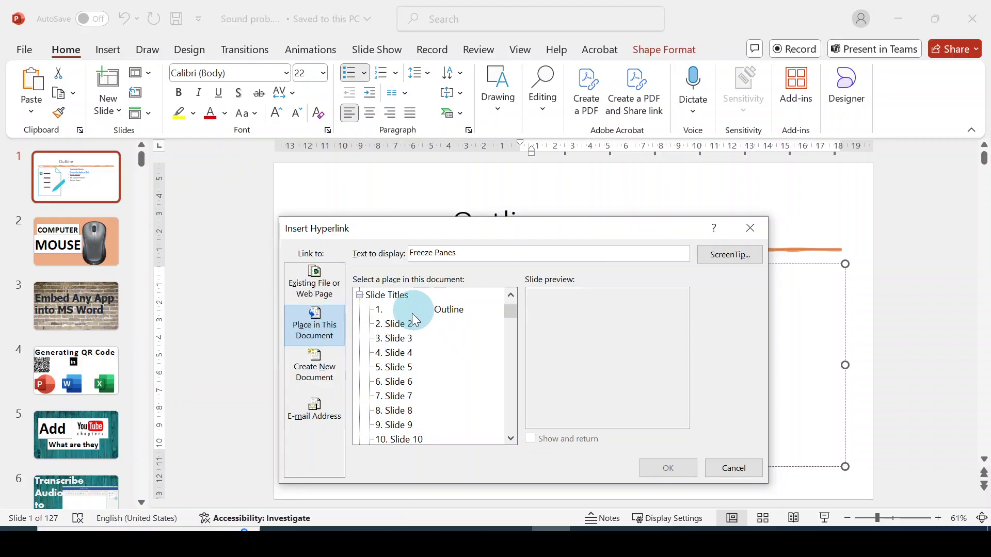
# Pick 102. Slide 102 under Place in This Document and confirm the link
pyautogui.scroll(-15, 453, 369)
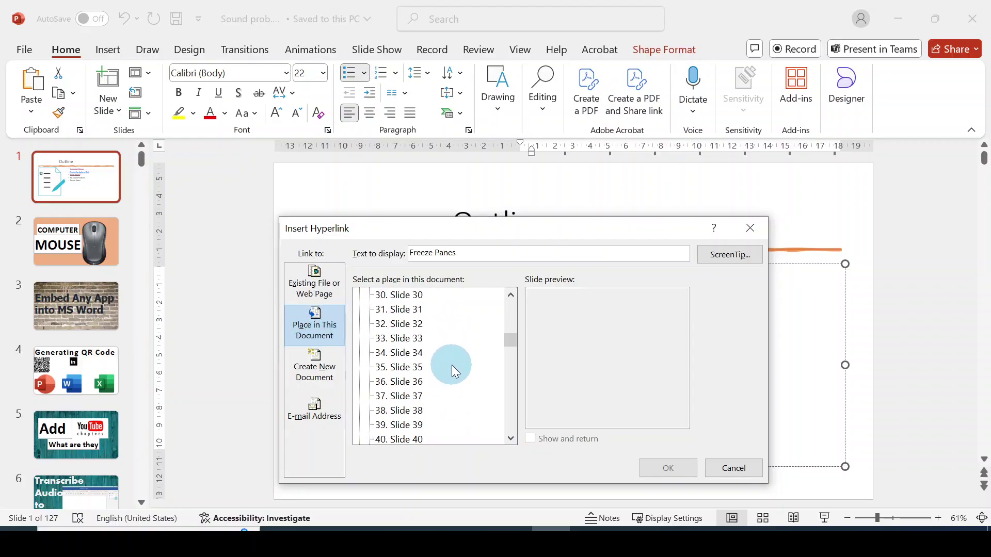
pyautogui.scroll(-9, 440, 367)
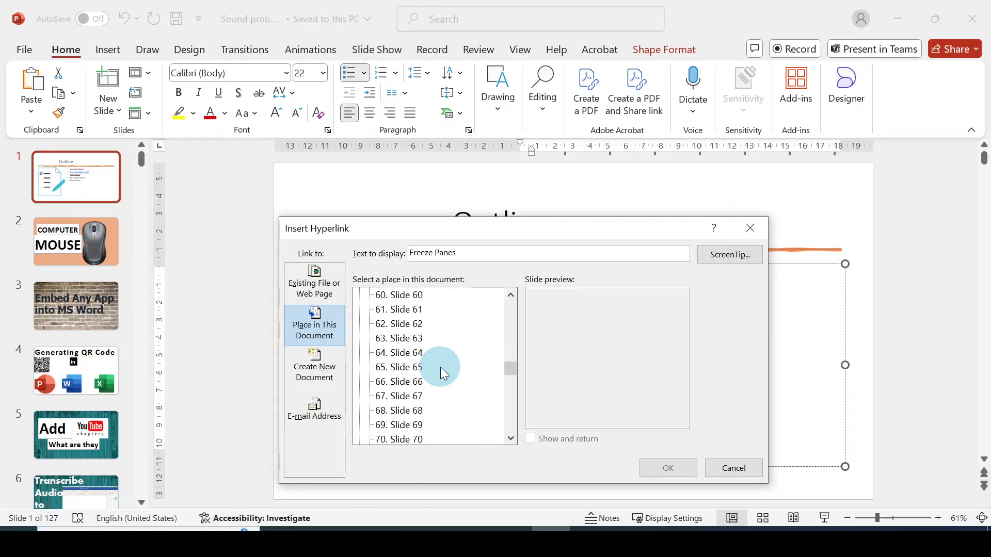
pyautogui.scroll(-8, 441, 367)
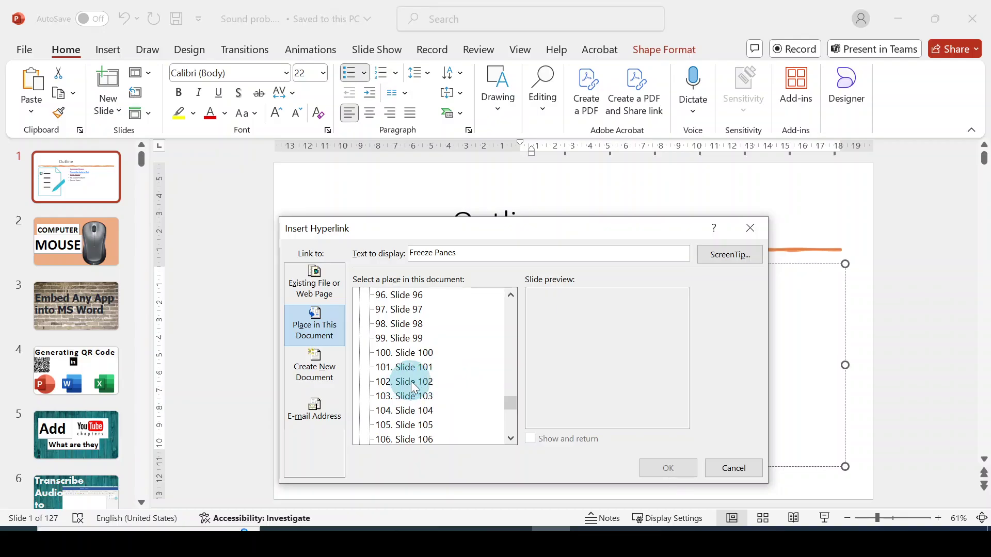
pyautogui.click(411, 381)
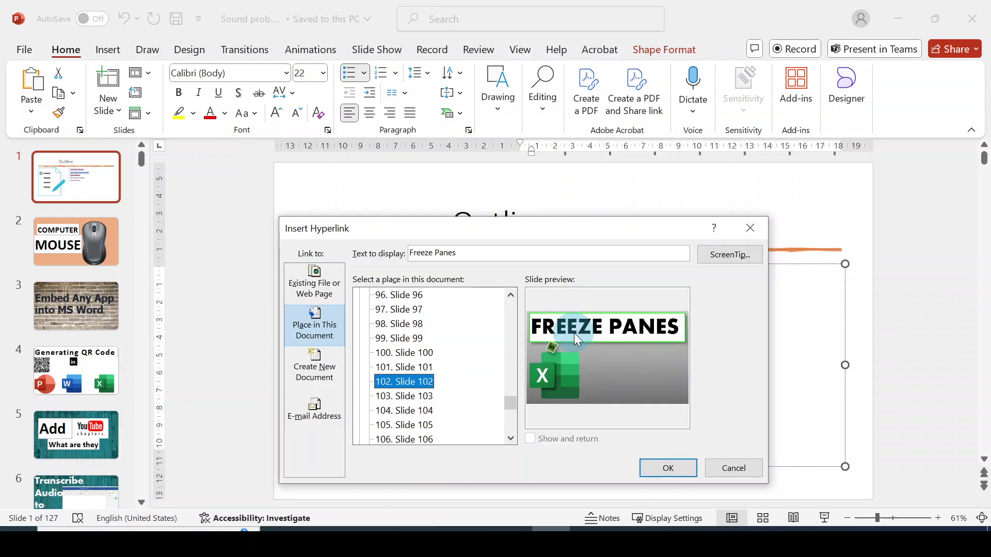
pyautogui.moveTo(624, 230); pyautogui.dragTo(674, 410)
pyautogui.moveTo(615, 396); pyautogui.dragTo(564, 211)
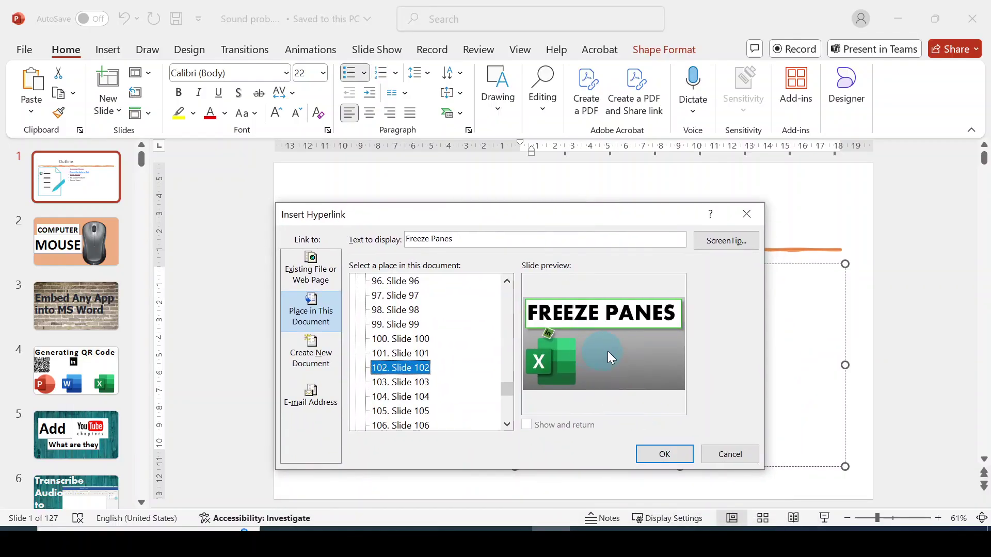
pyautogui.click(668, 456)
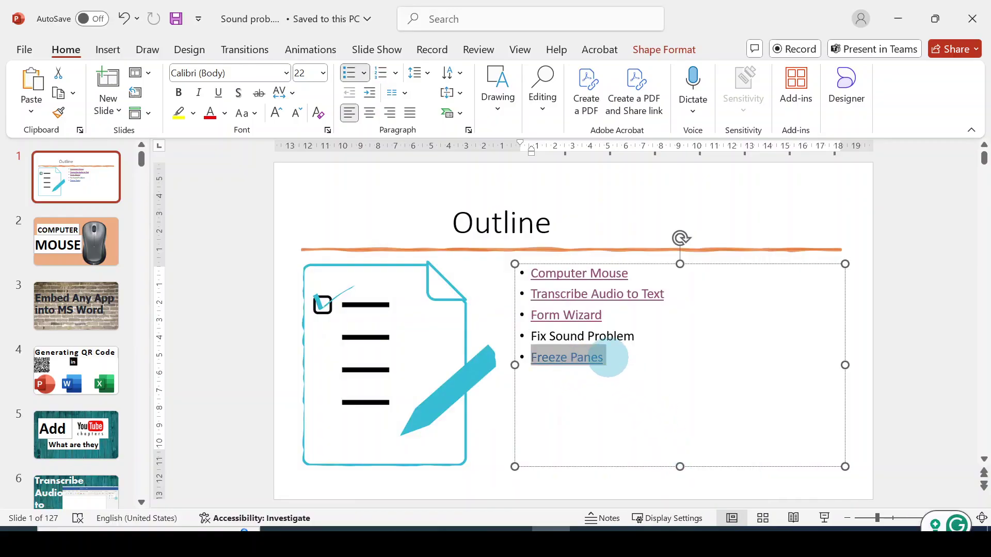
pyautogui.click(594, 360)
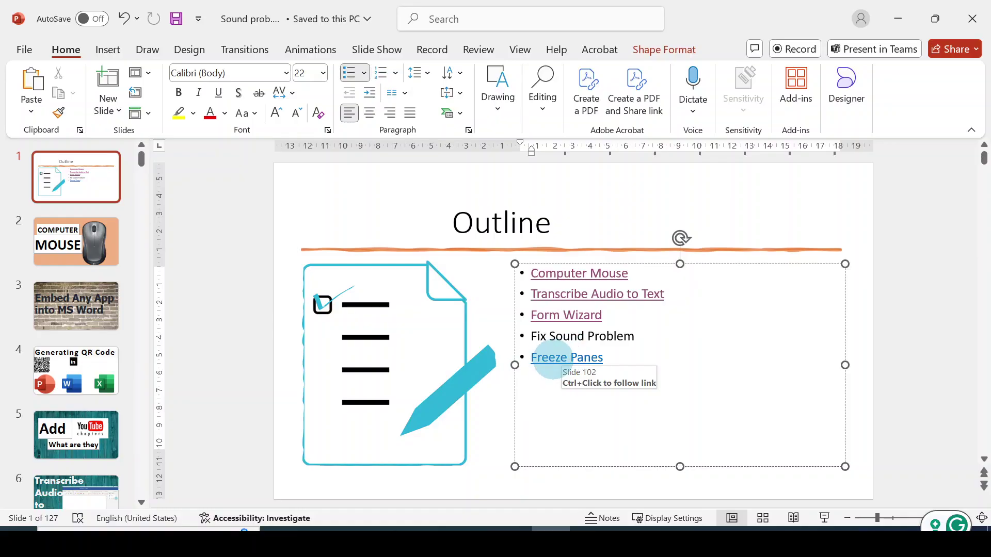
pyautogui.keyDown('ctrl'); pyautogui.click(553, 361); pyautogui.keyUp('ctrl')
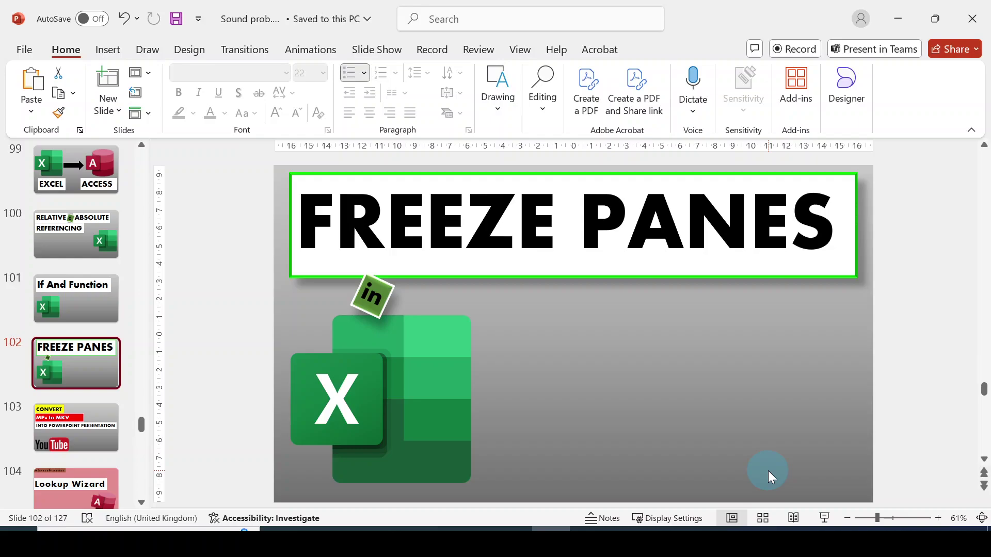
pyautogui.moveTo(141, 424); pyautogui.dragTo(138, 153)
pyautogui.click(105, 186)
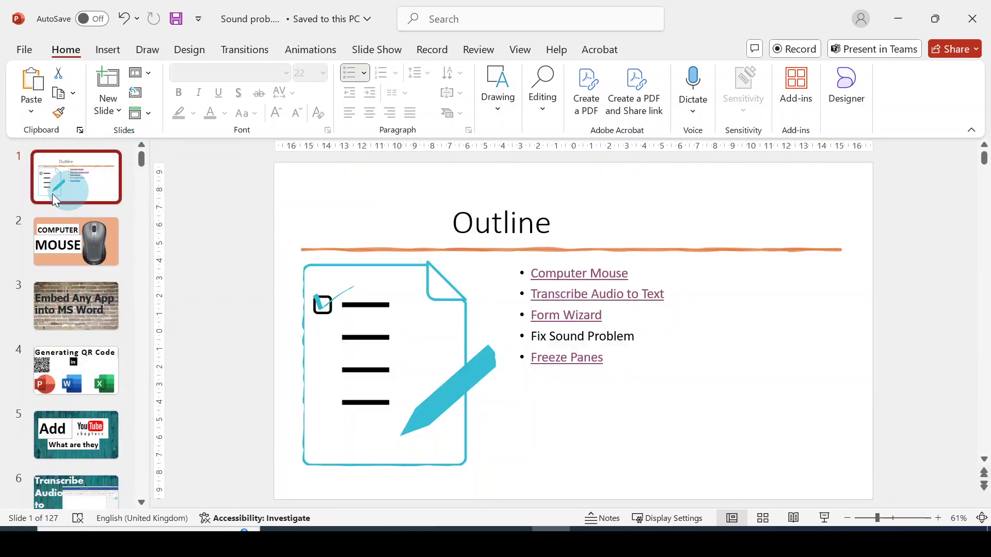
# Copy the checklist picture, follow the Freeze Panes link to slide 102, and paste it there
pyautogui.moveTo(367, 350); pyautogui.dragTo(382, 362)
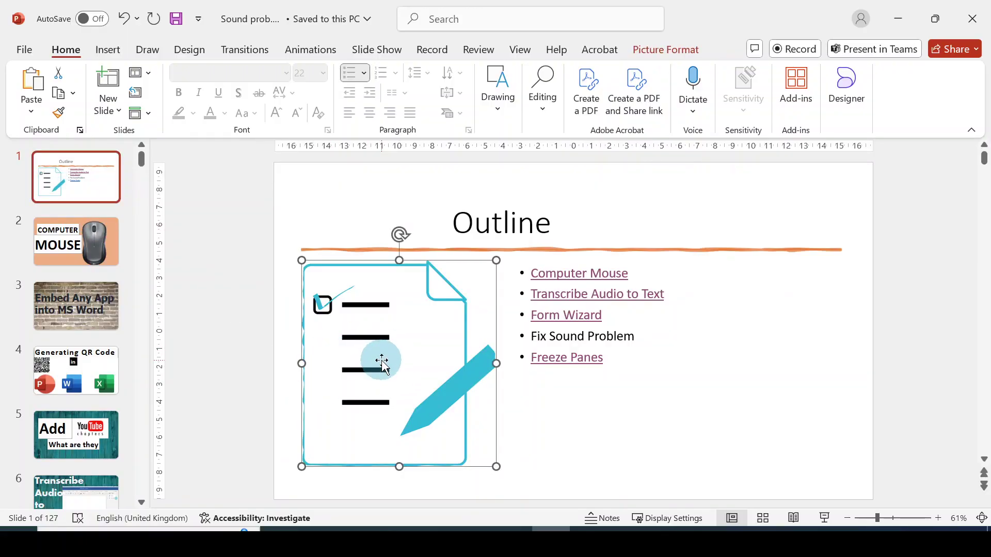
pyautogui.click(622, 454)
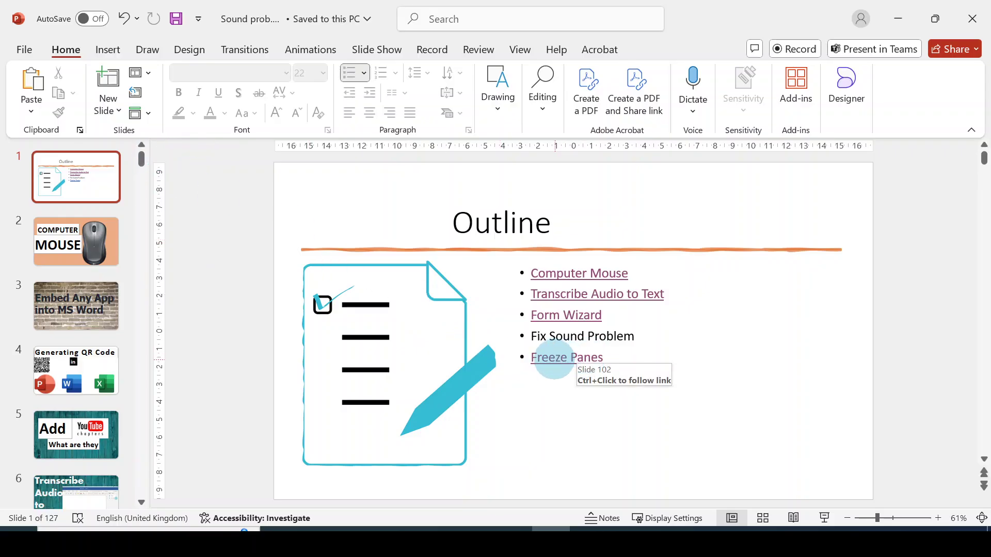
pyautogui.keyDown('ctrl'); pyautogui.click(564, 359); pyautogui.keyUp('ctrl')
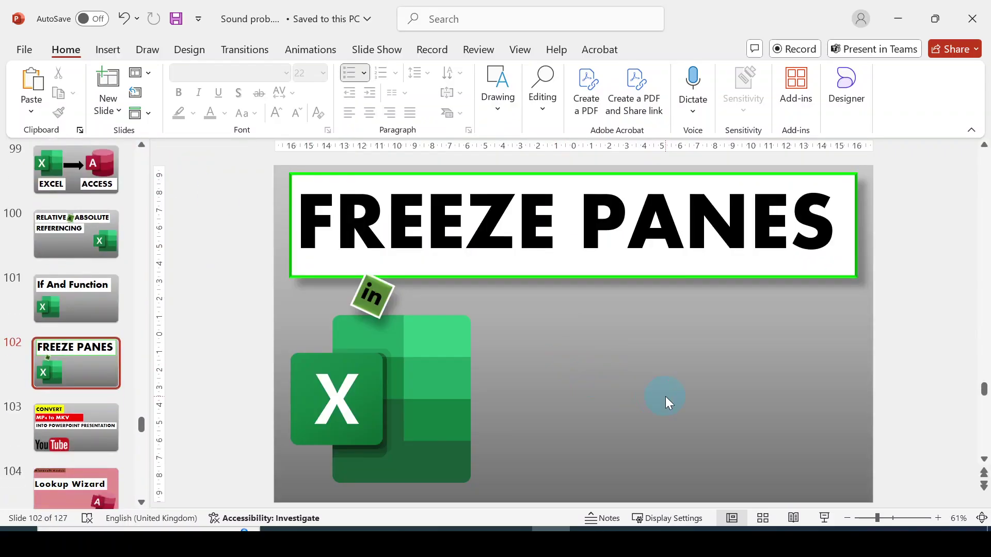
pyautogui.hotkey('ctrl', 'v')
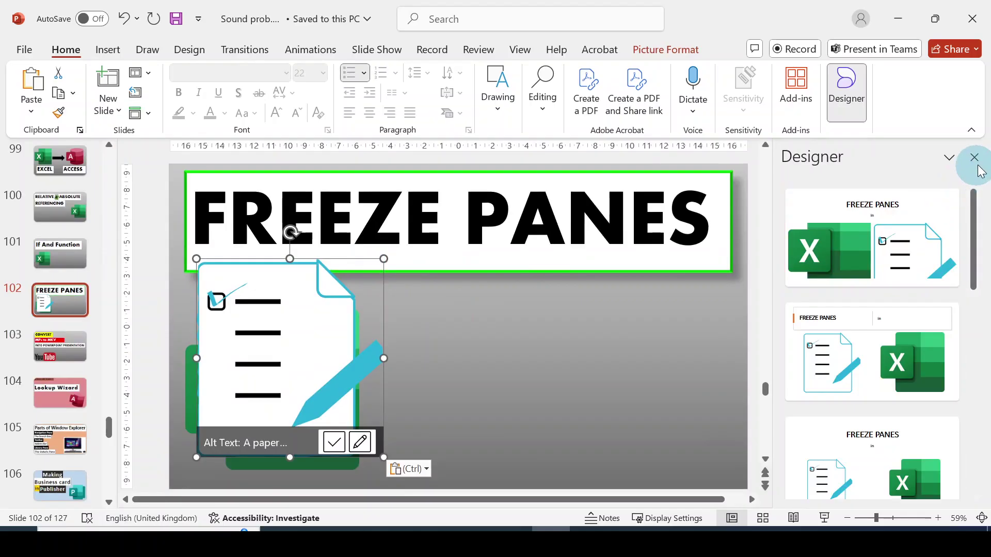
# Close Designer, then move the icon off the Excel logo and shrink it into the bottom-right corner
pyautogui.click(974, 157)
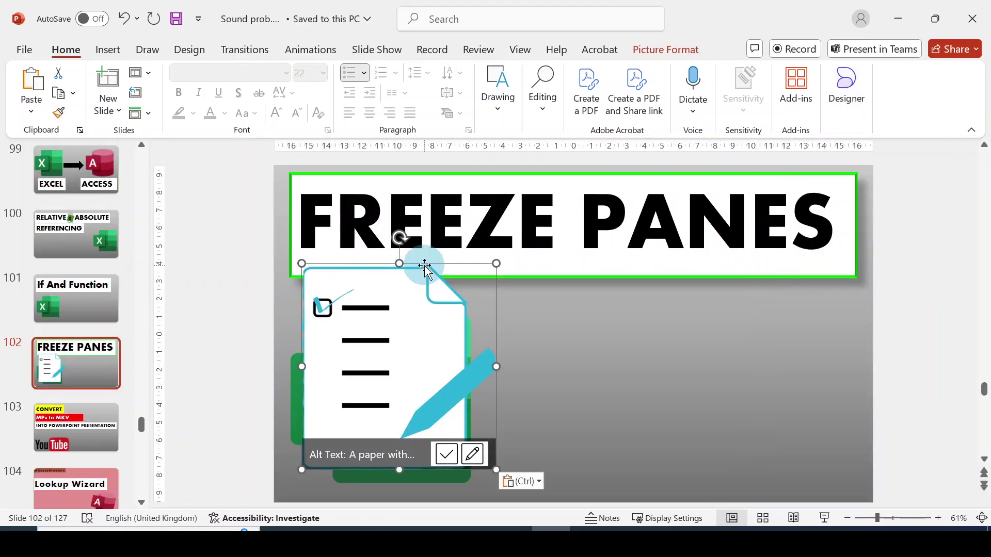
pyautogui.moveTo(422, 266); pyautogui.dragTo(730, 287)
pyautogui.moveTo(609, 288); pyautogui.dragTo(793, 418)
pyautogui.click(675, 400)
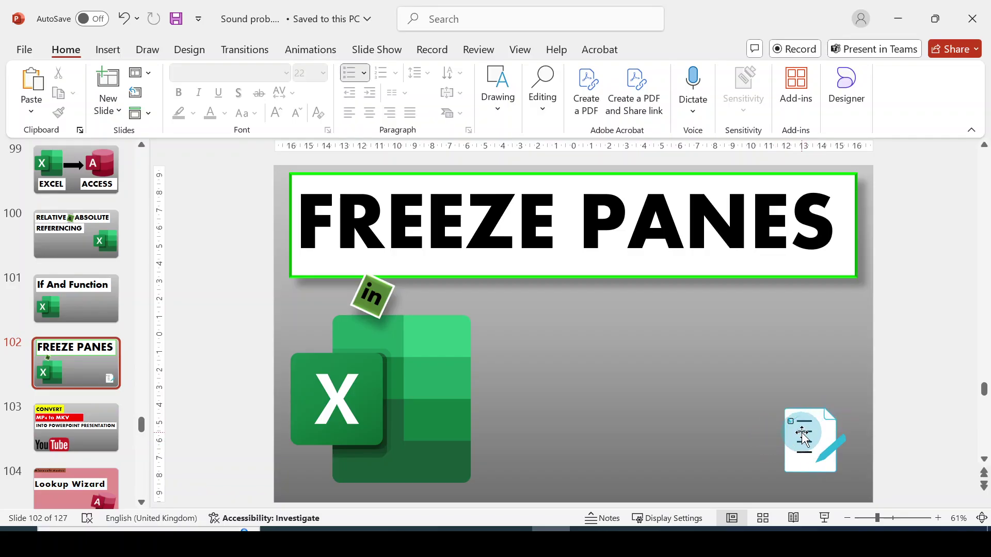
# Hyperlink the checklist icon to 1. Outline through Place in This Document
pyautogui.rightClick(806, 434)
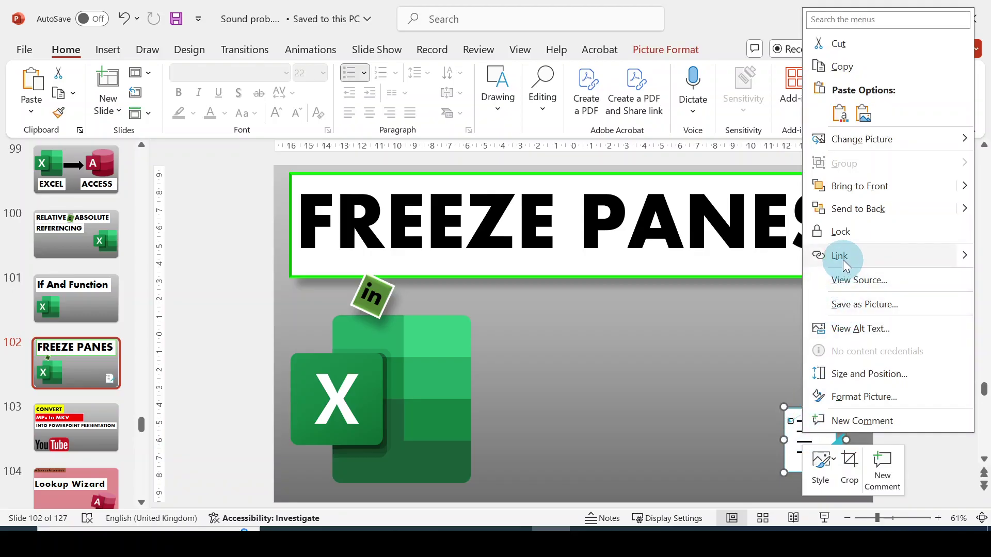
pyautogui.click(840, 255)
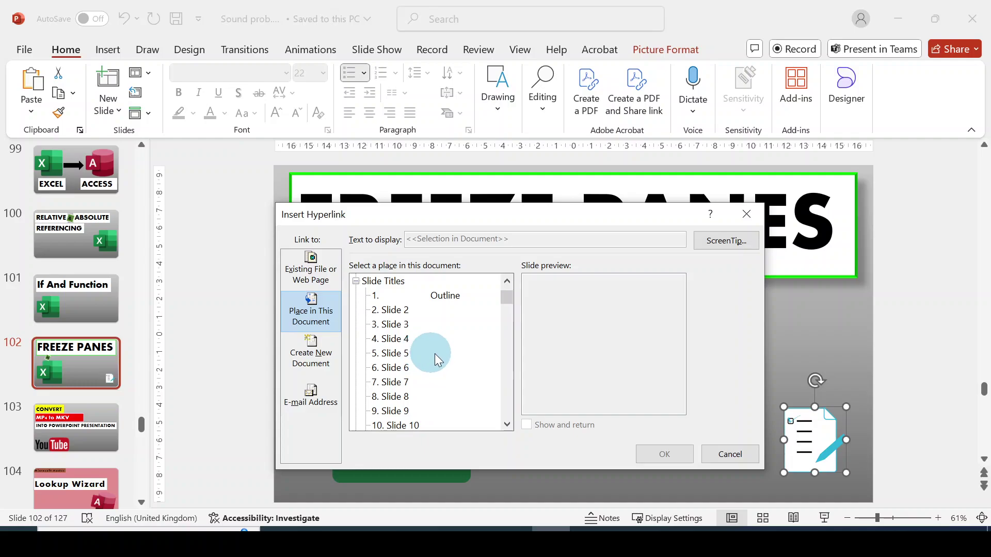
pyautogui.click(442, 299)
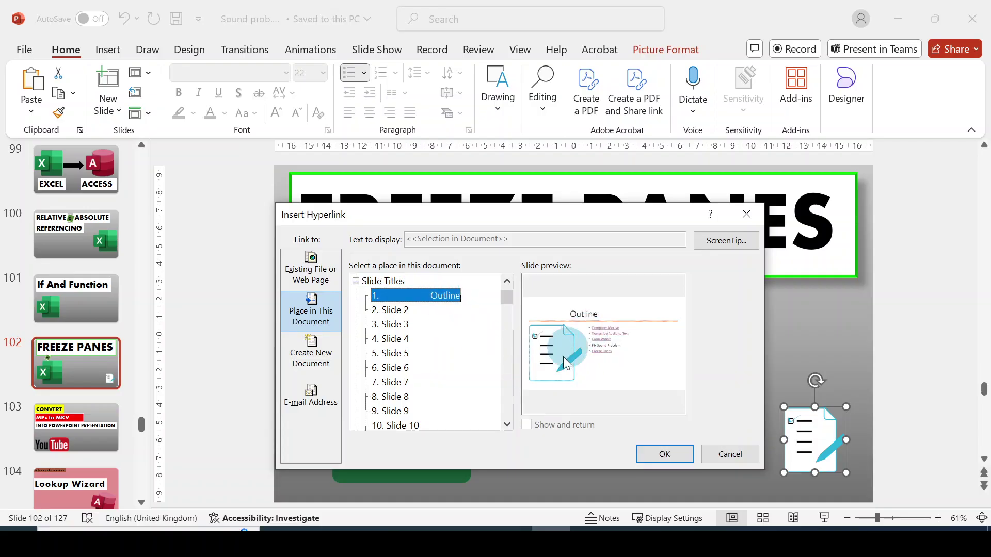
pyautogui.click(674, 454)
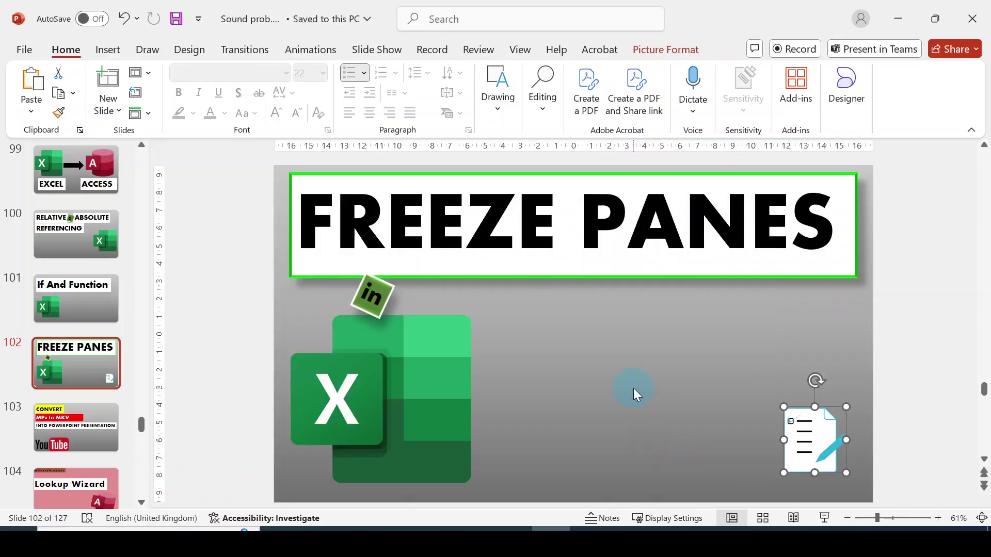
# Ctrl+click the checklist icon on slide 102 to verify it jumps back to the Outline slide
pyautogui.click(633, 388)
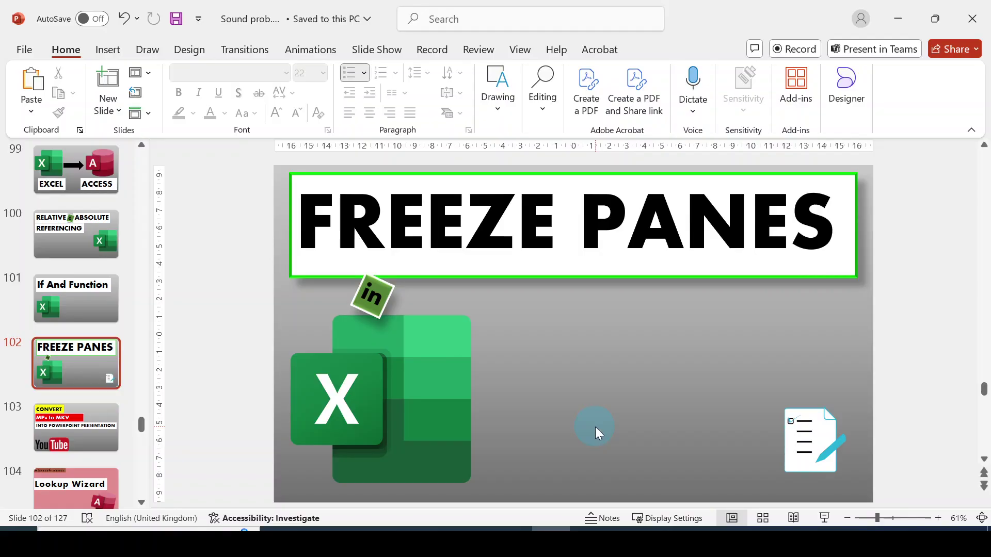
pyautogui.moveTo(812, 434)
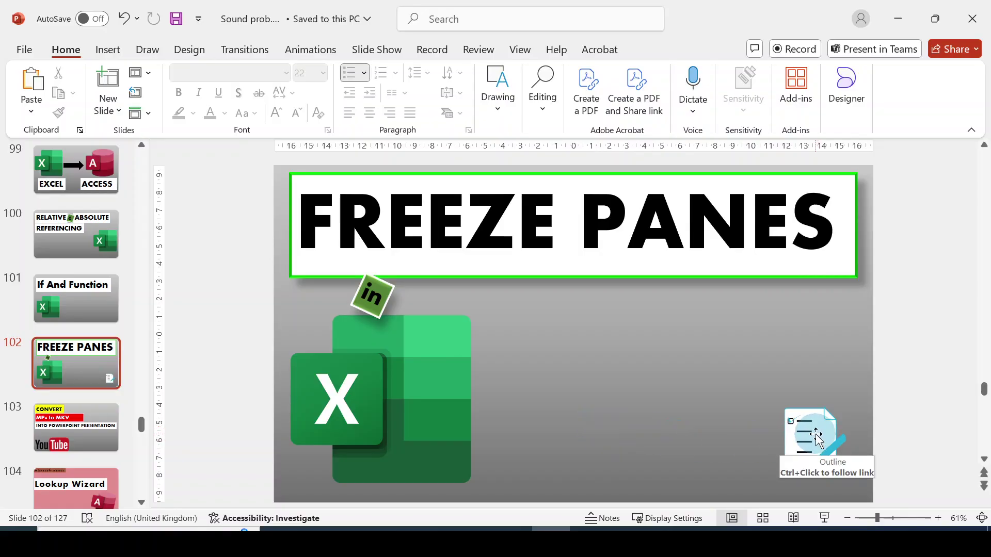
pyautogui.keyDown('ctrl'); pyautogui.click(812, 433); pyautogui.keyUp('ctrl')
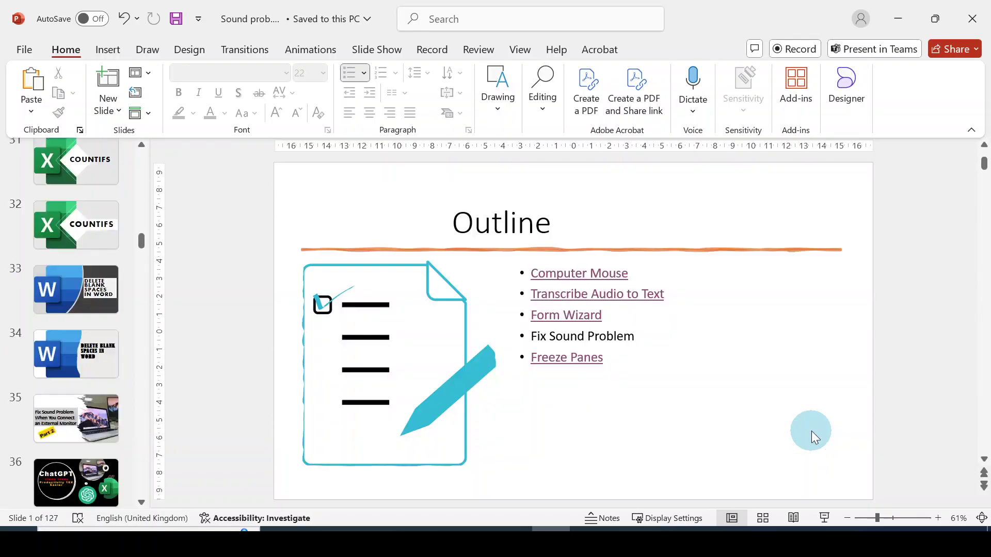